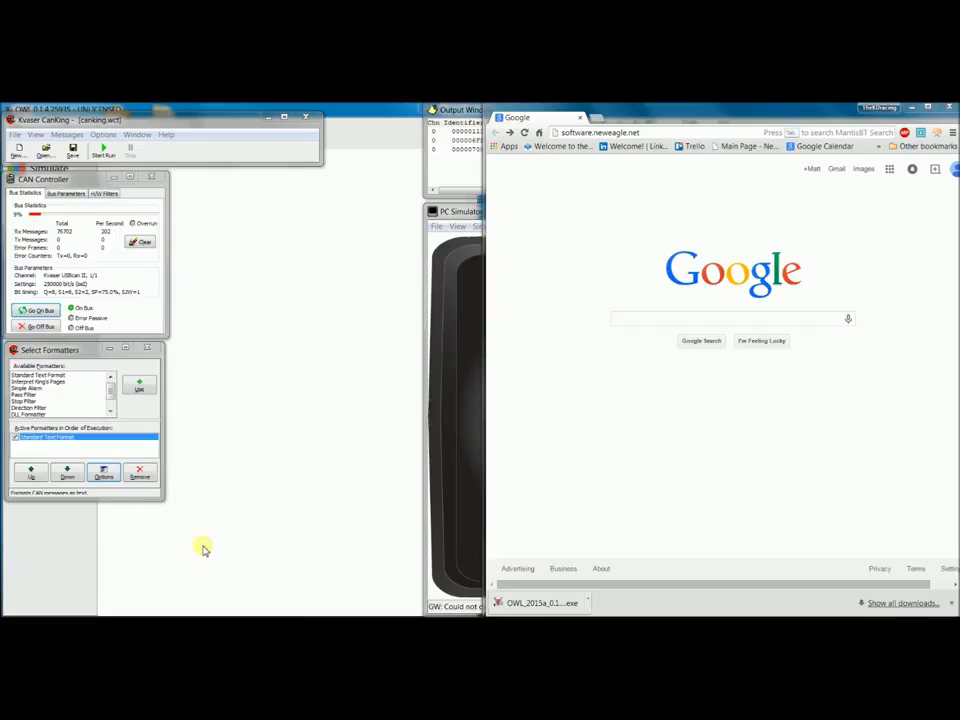
Step: Download OWL_2015a_0.1.6.exe from the OWL project's downloads at software.neweagle.net
click(652, 137)
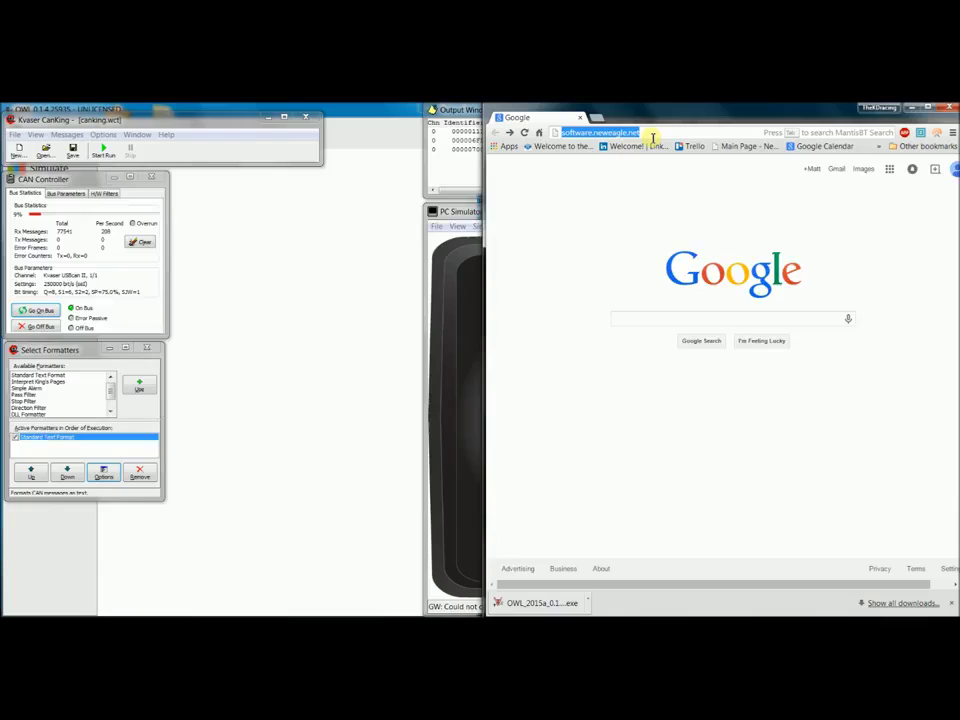
key(Return)
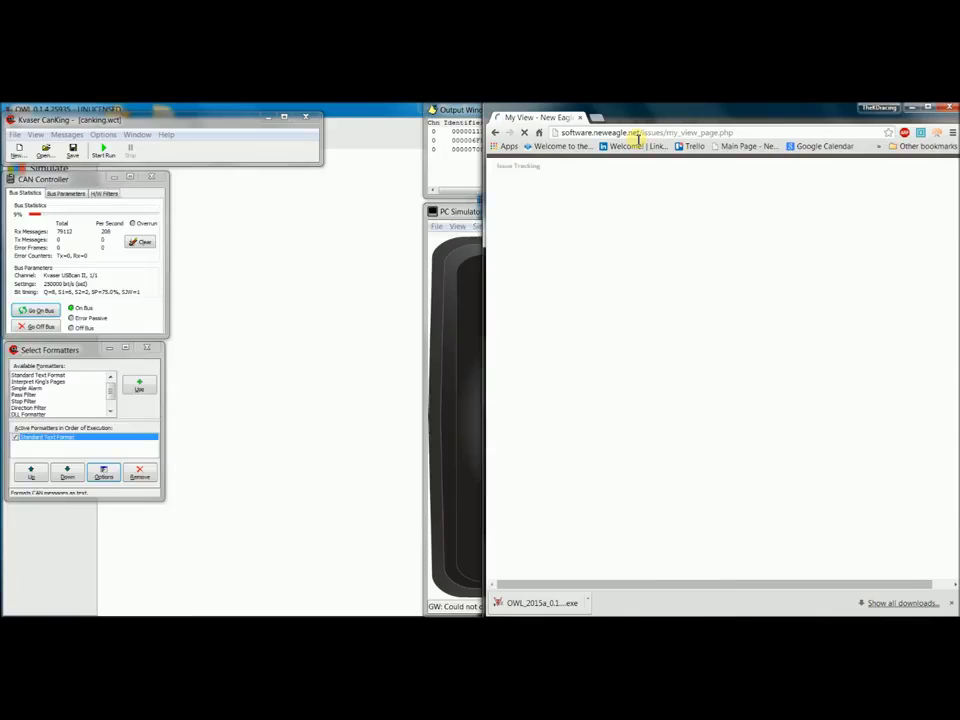
click(836, 210)
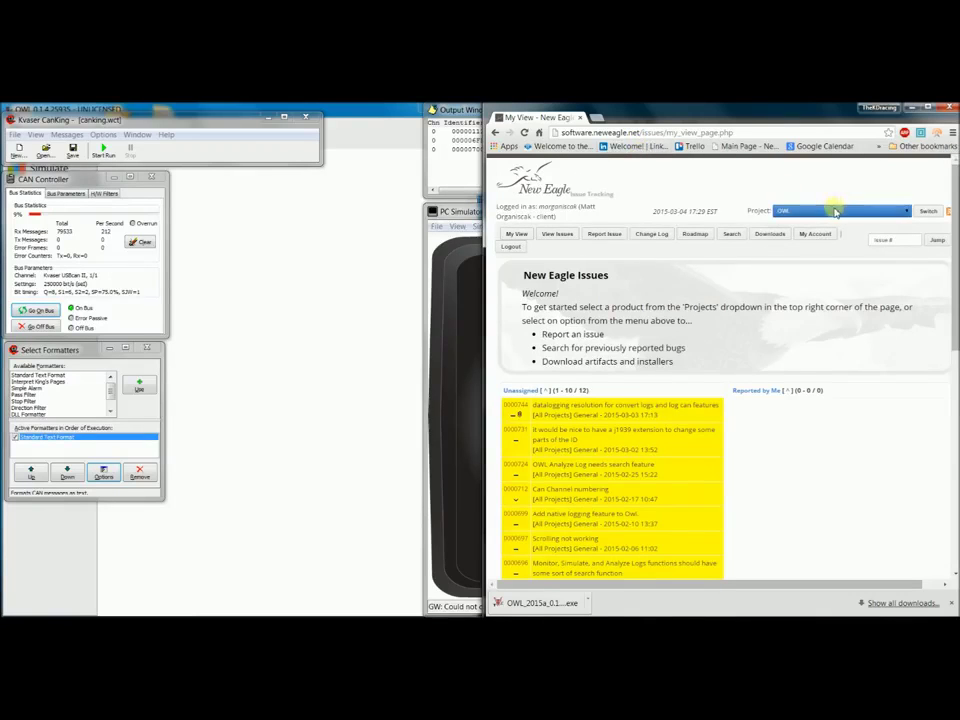
click(836, 211)
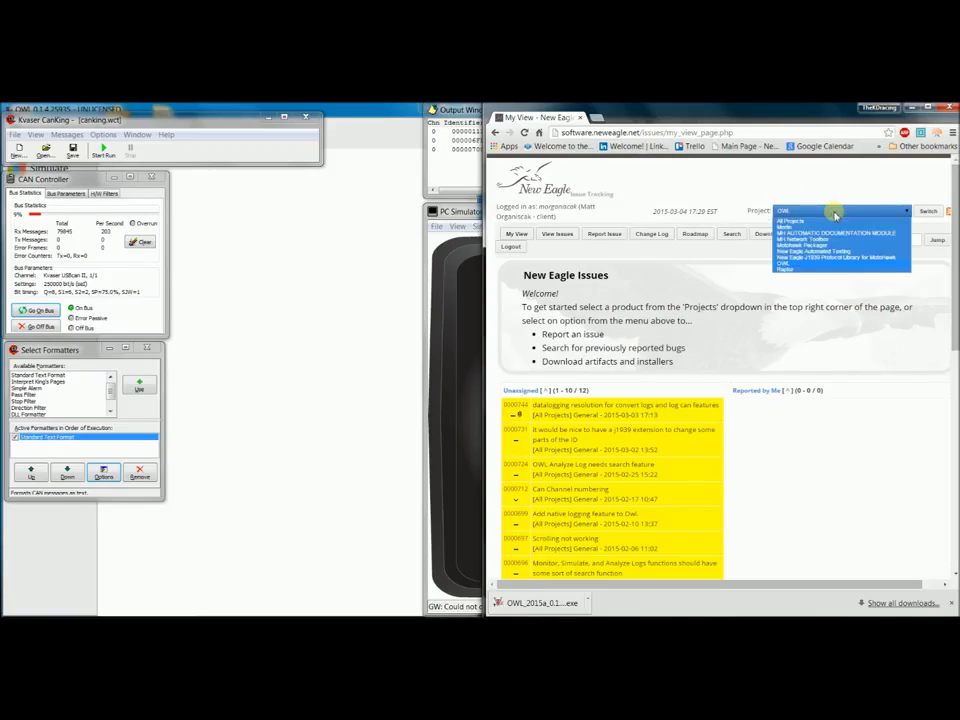
click(819, 264)
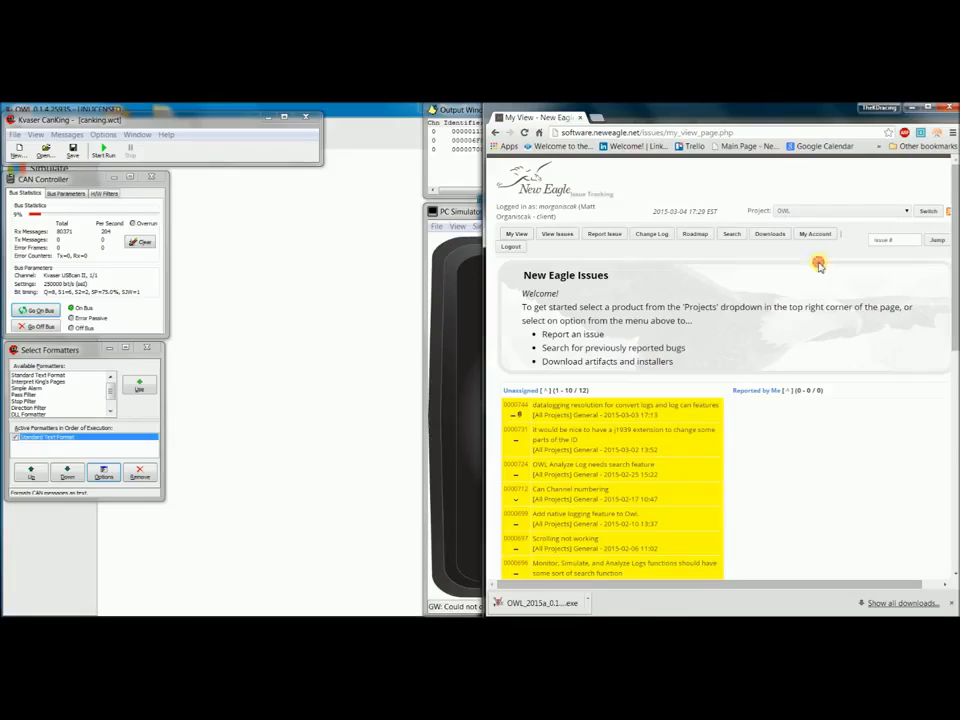
click(770, 240)
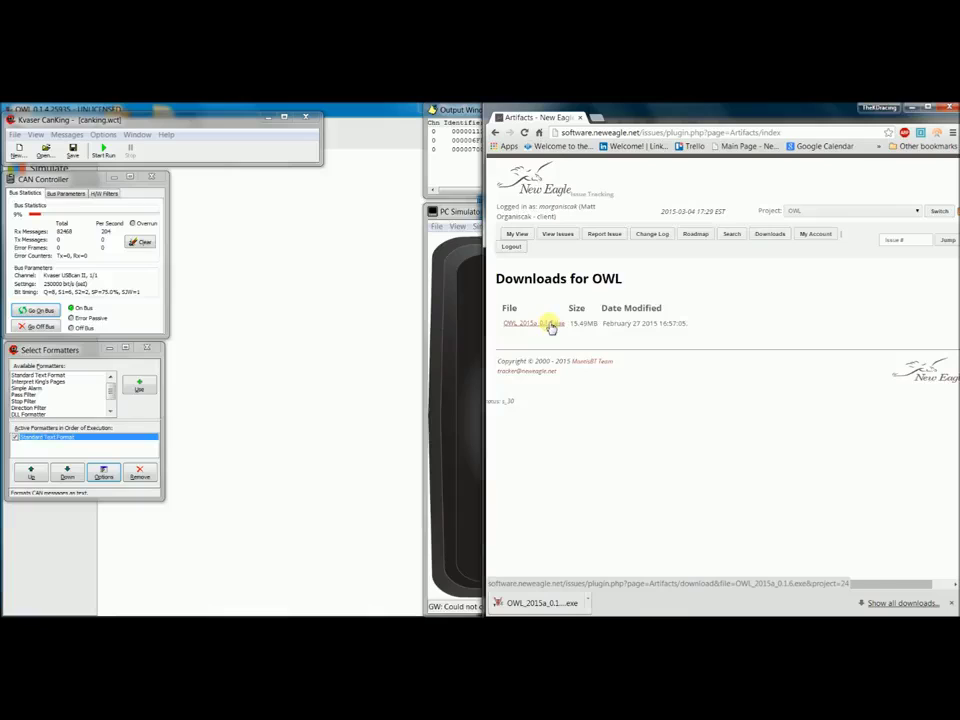
click(550, 325)
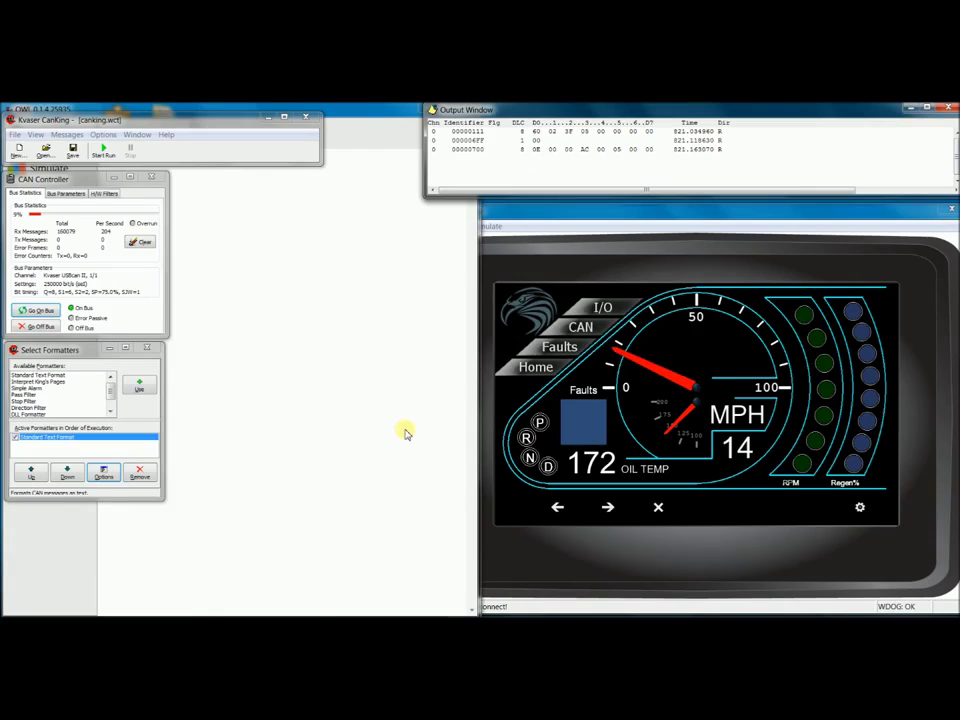
Step: Switch to OWL, load DL Simple.dbc for monitoring and expand the Gauges message to show its live signals
click(366, 332)
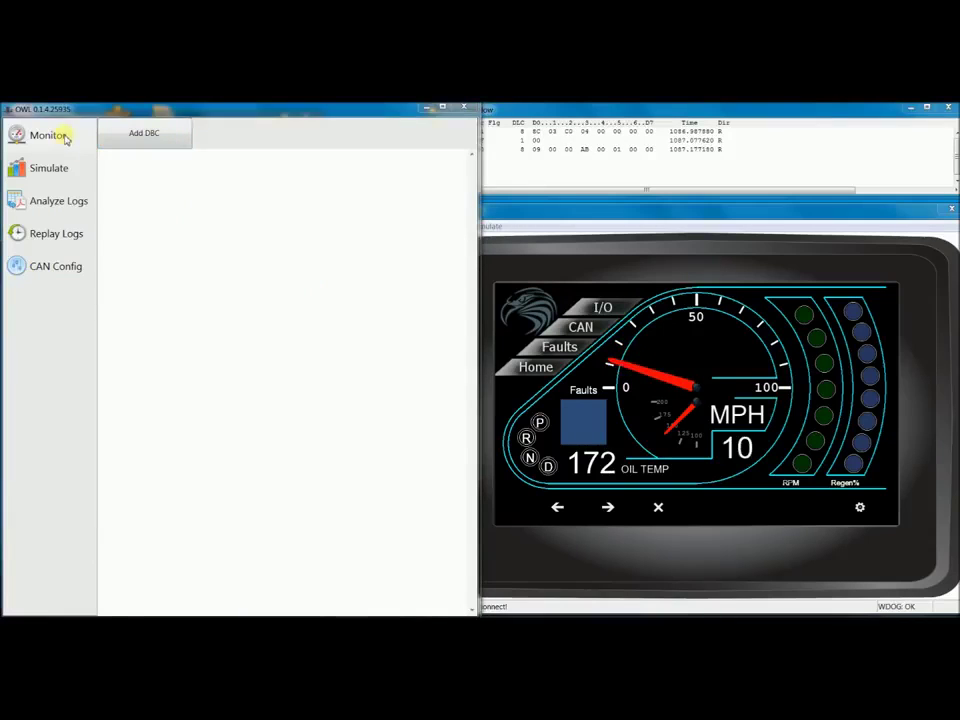
click(64, 138)
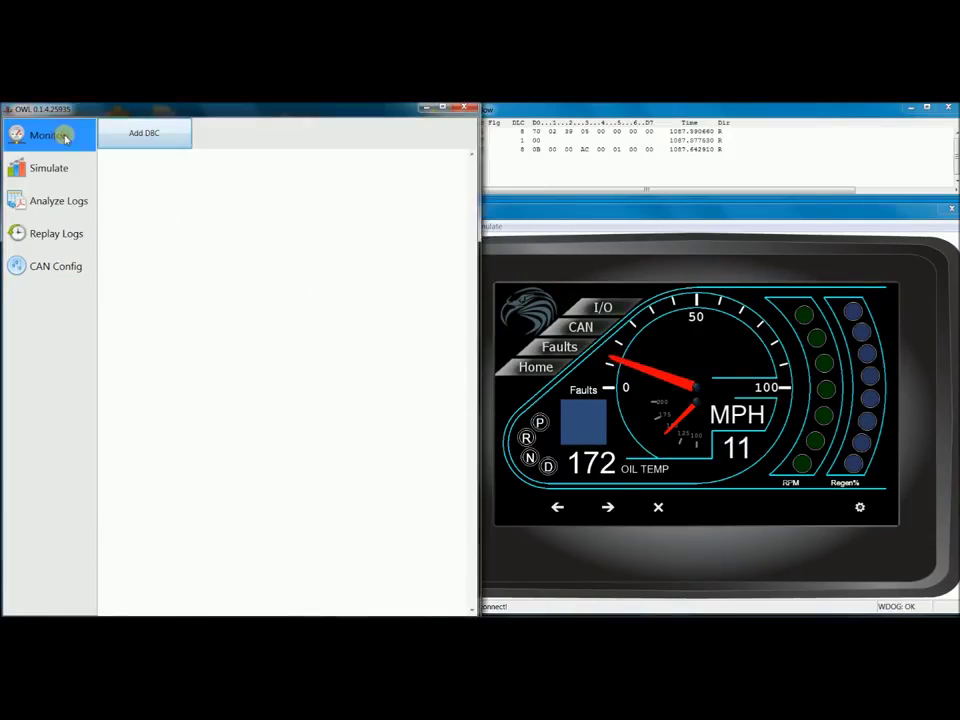
click(150, 141)
click(178, 230)
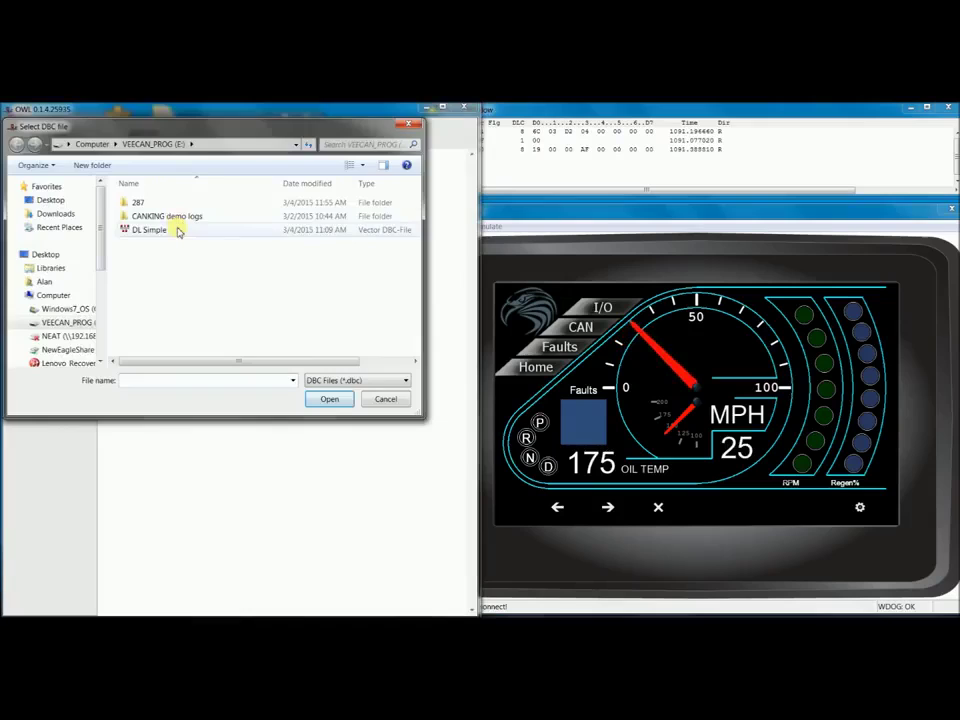
double_click(178, 230)
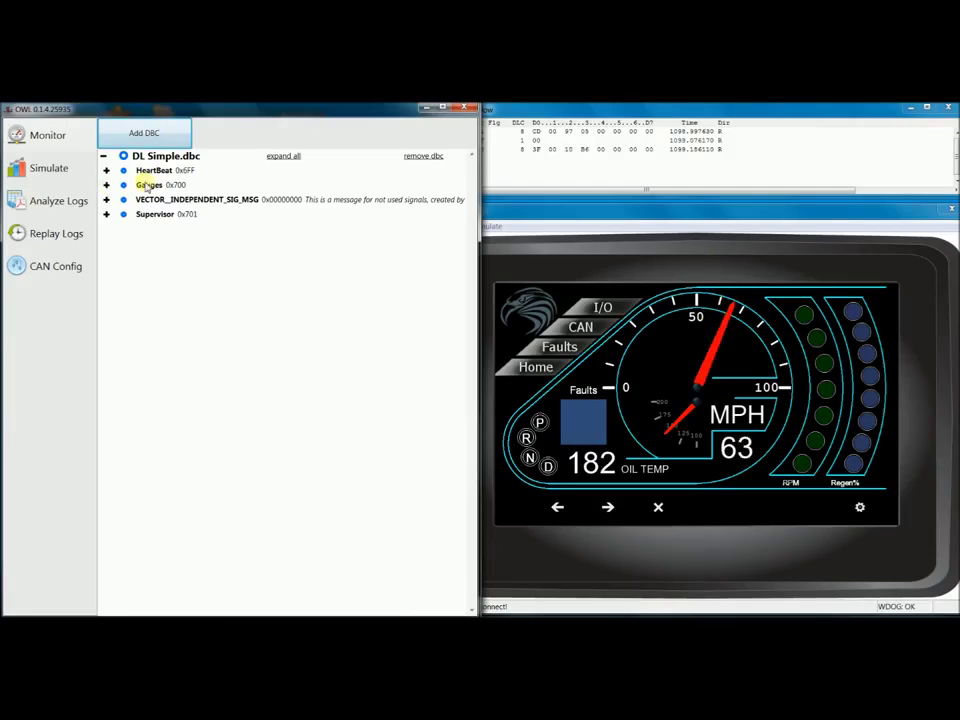
click(105, 186)
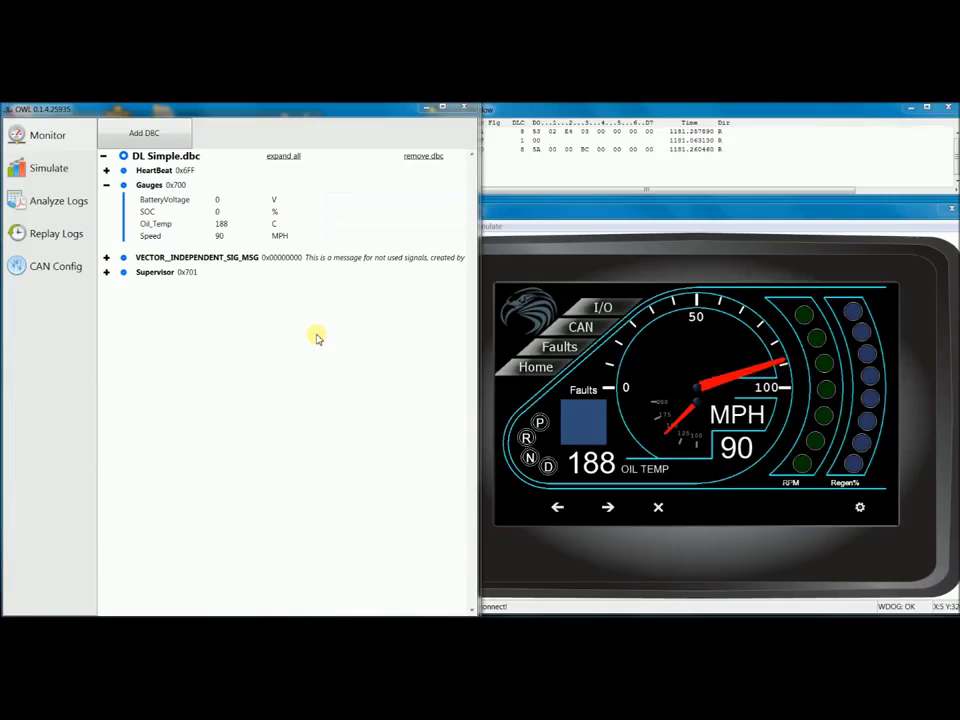
Step: Load DL Simple.dbc from the VEECAN_PROG drive for simulation
click(50, 166)
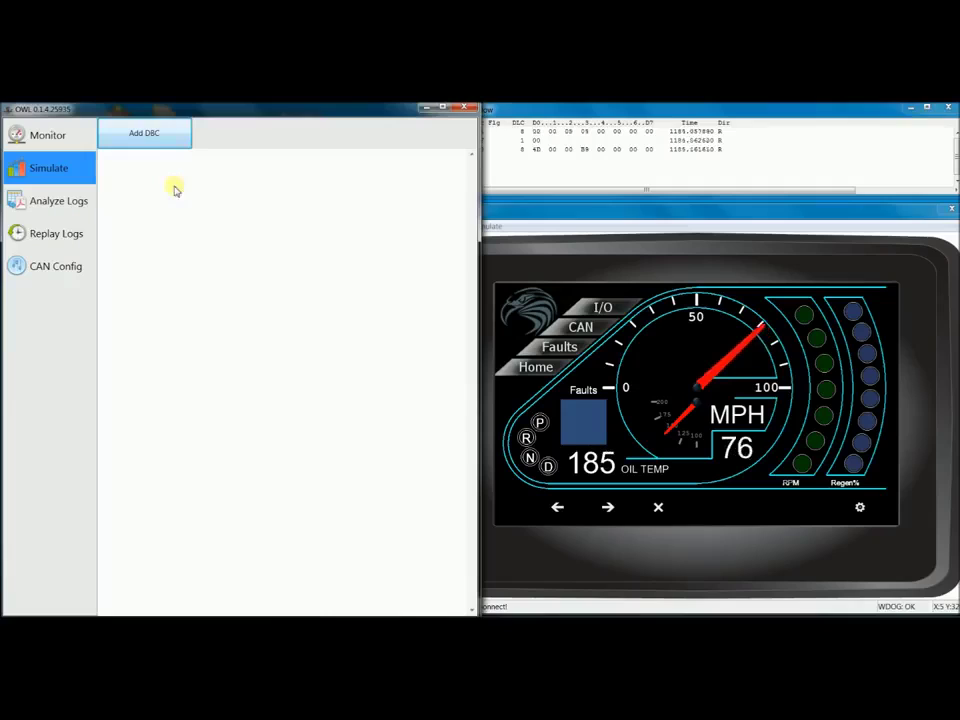
click(154, 141)
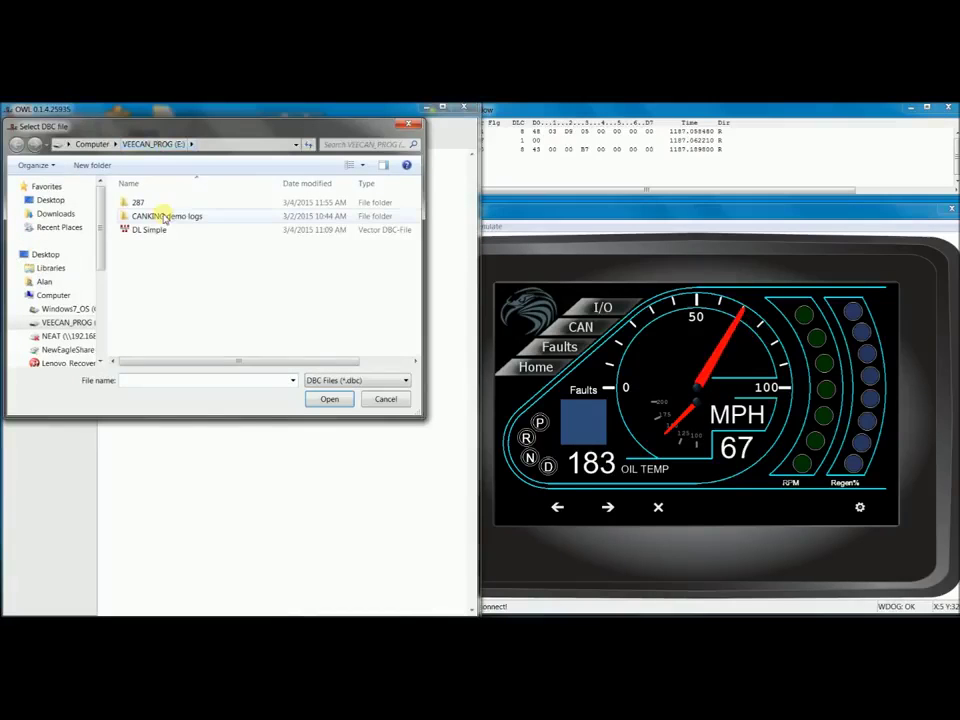
double_click(165, 231)
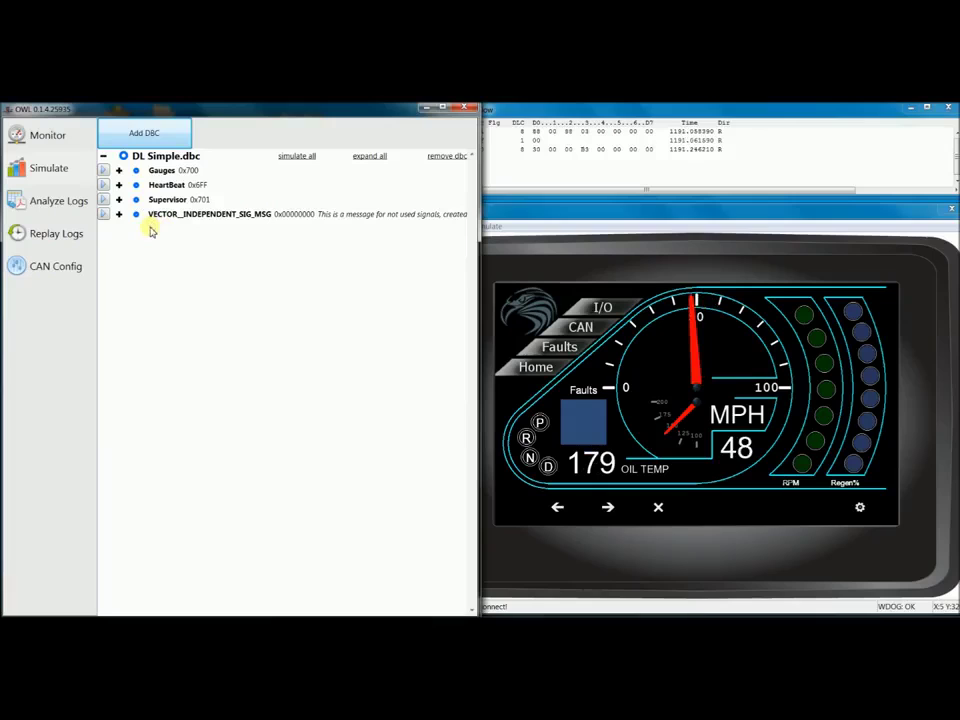
Step: Bring CanKing forward, narrow its Output Window so it clears the OWL window, and return to OWL
click(516, 111)
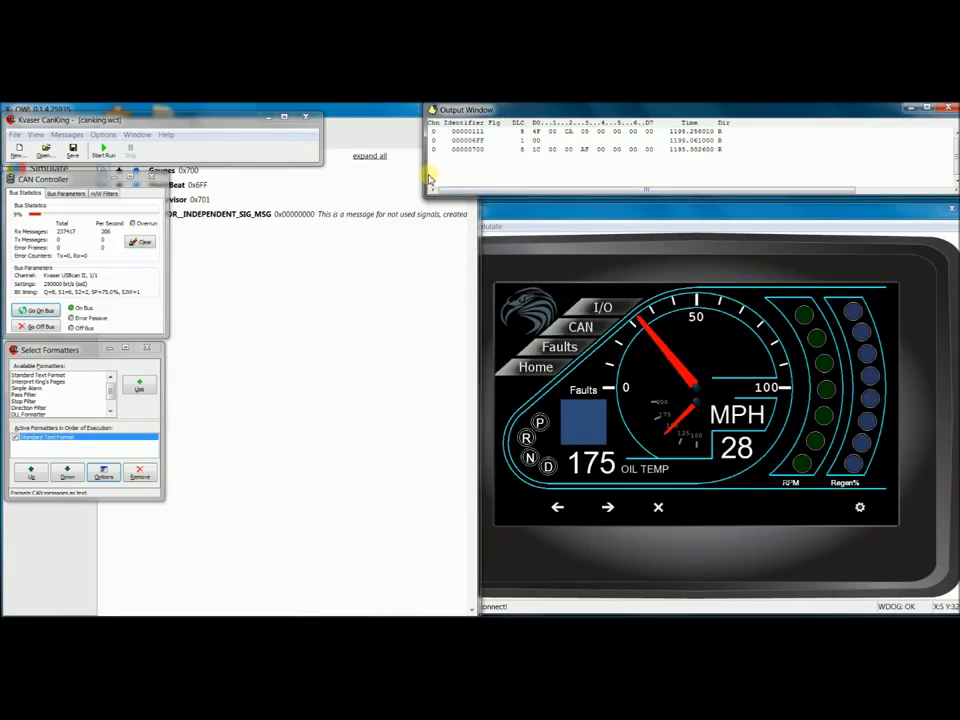
drag(426, 172, 488, 178)
click(321, 279)
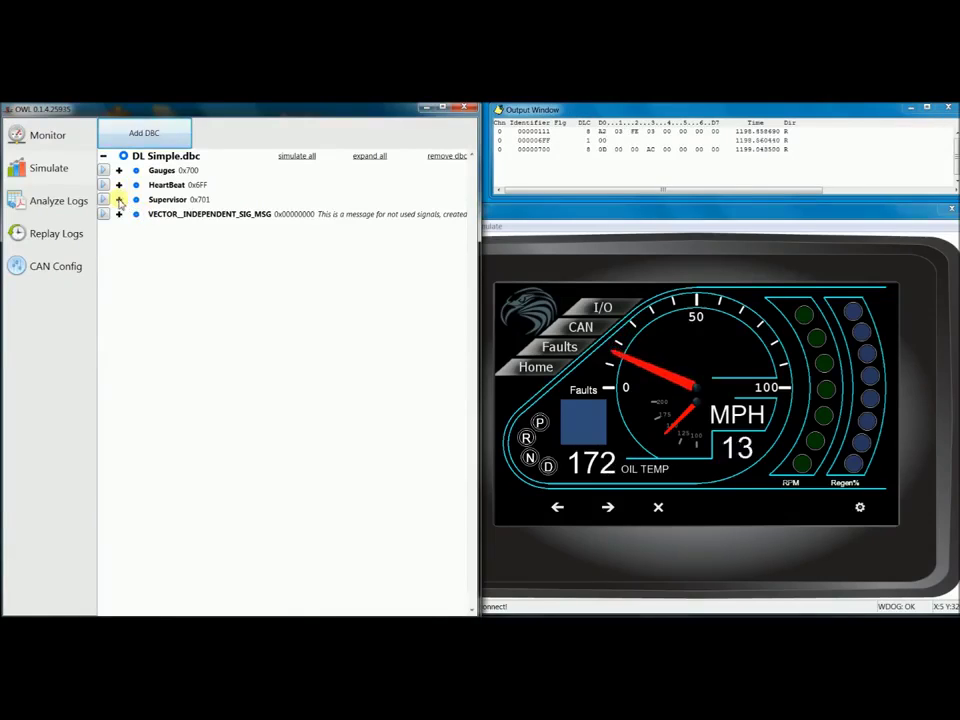
Step: Expand and start simulating the Supervisor message, with RPM at 3 and Regen at 64 %
click(119, 199)
click(104, 200)
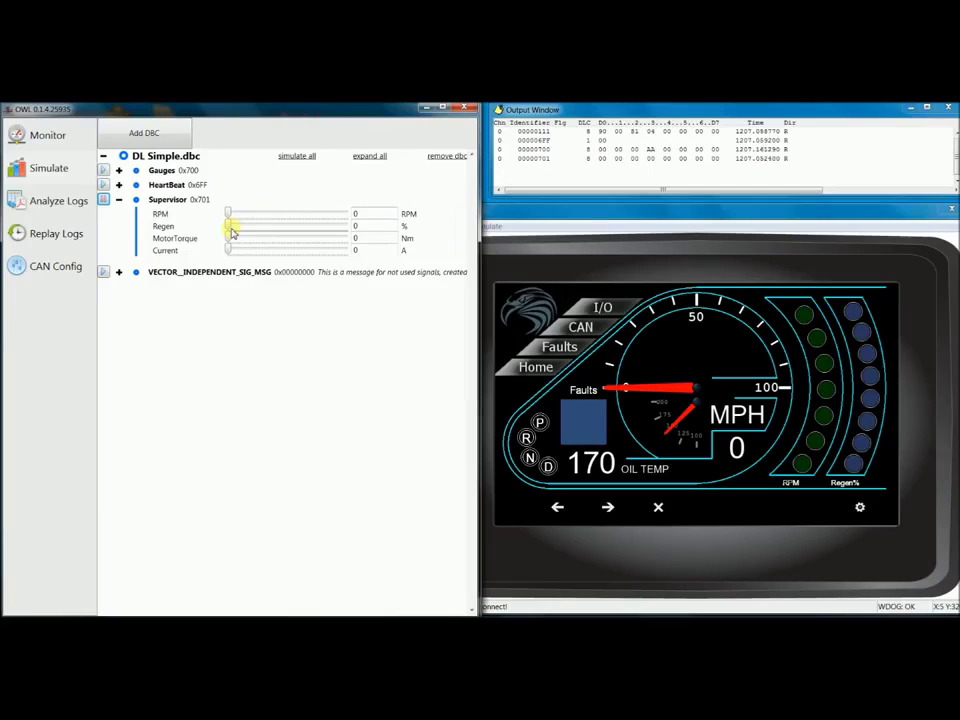
drag(230, 232, 259, 227)
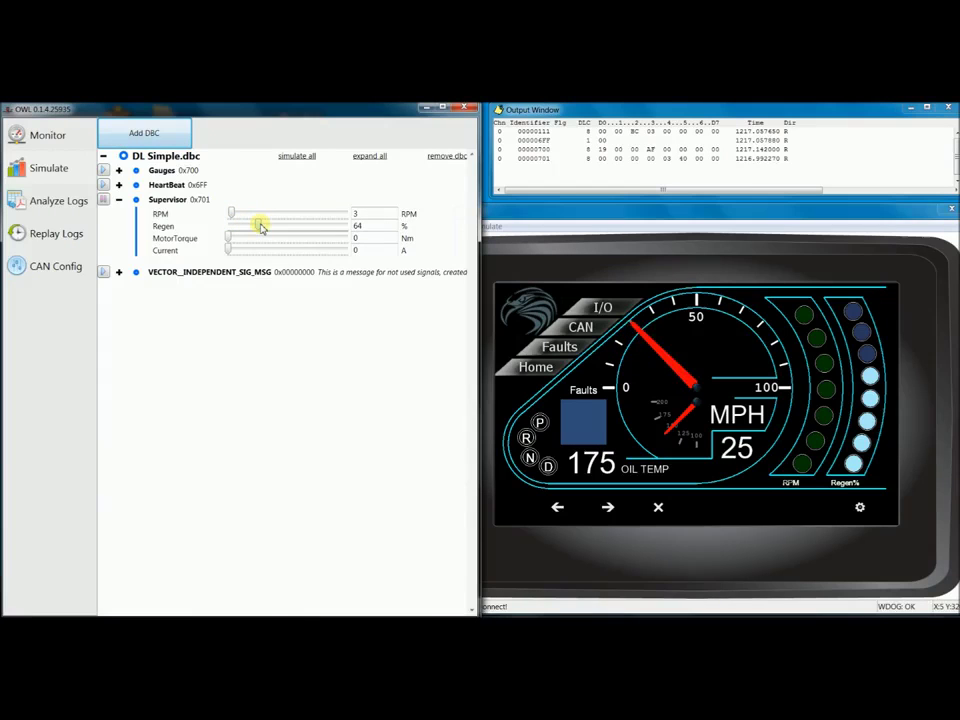
Step: Load DL Simple.dbc from the root of the VEECAN_PROG drive for log analysis
click(52, 205)
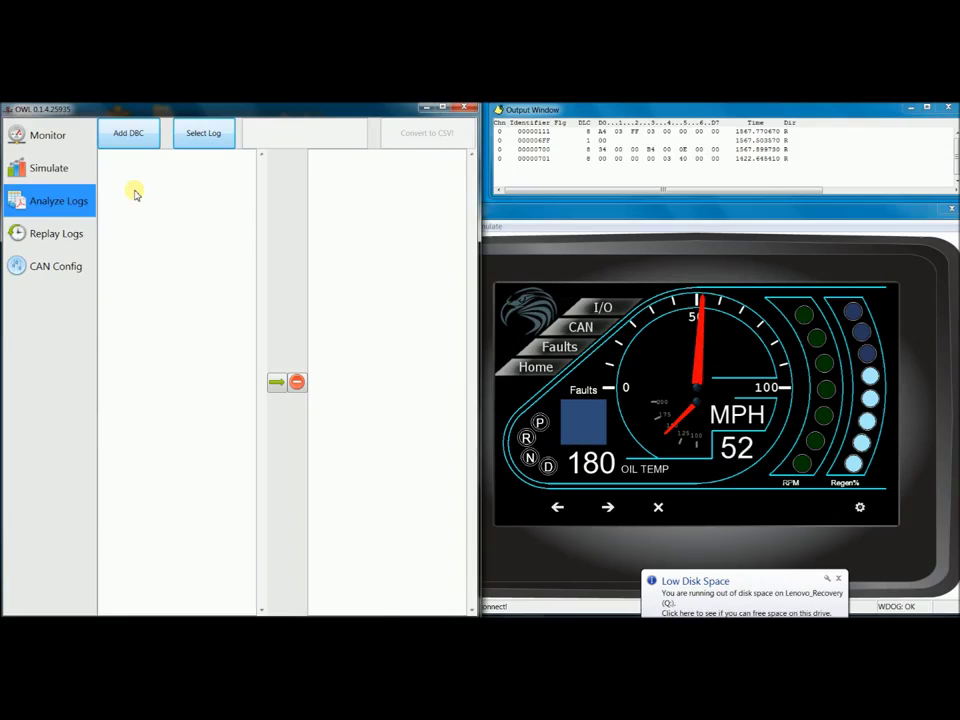
click(133, 141)
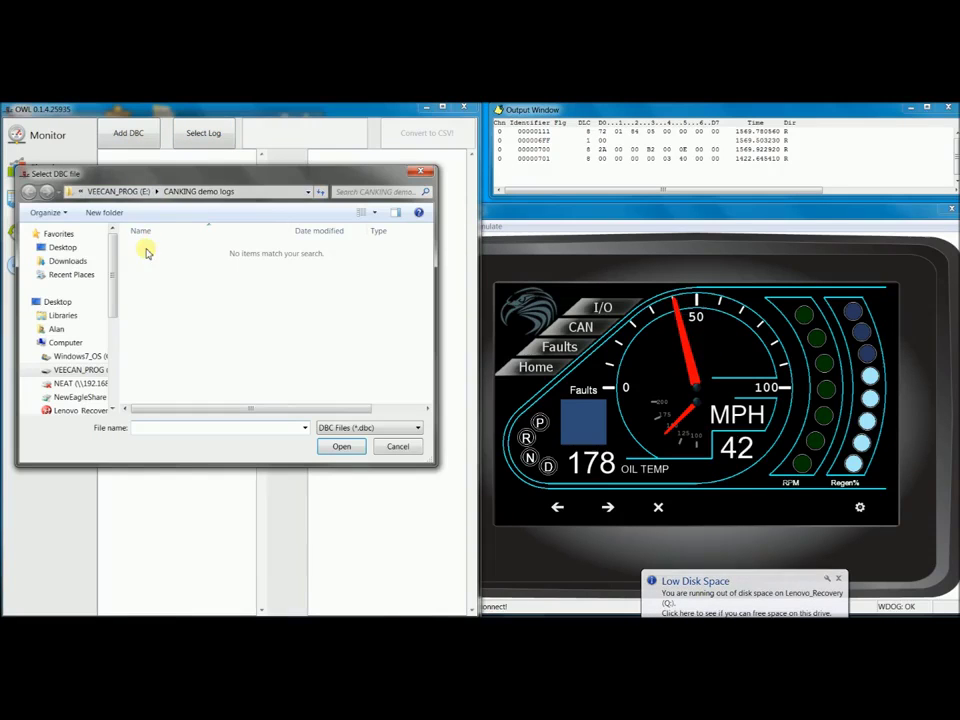
click(148, 191)
click(170, 290)
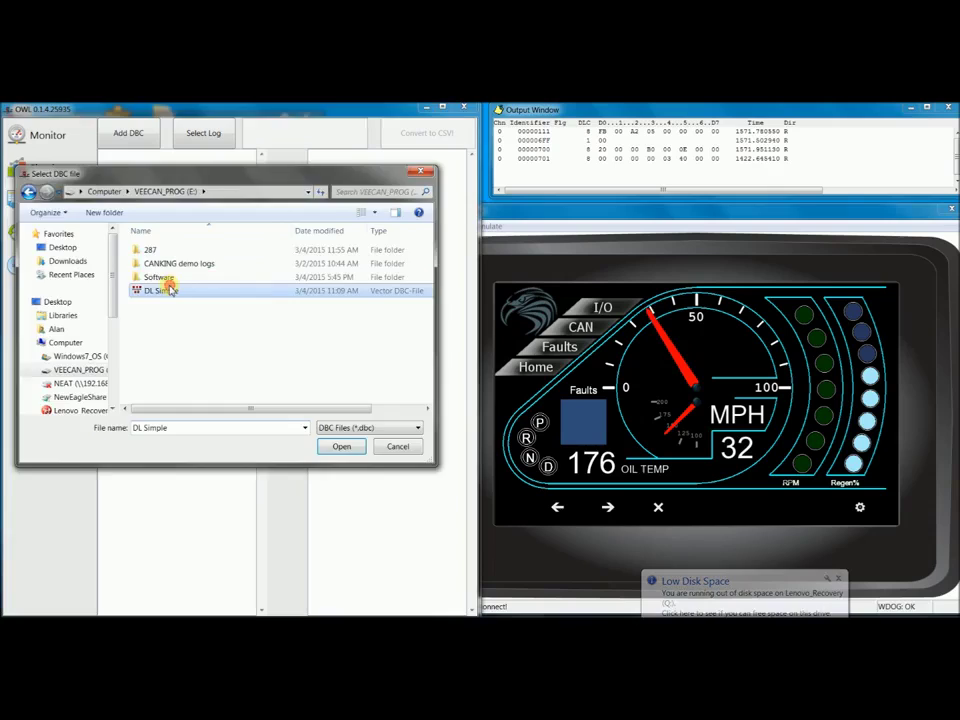
double_click(170, 290)
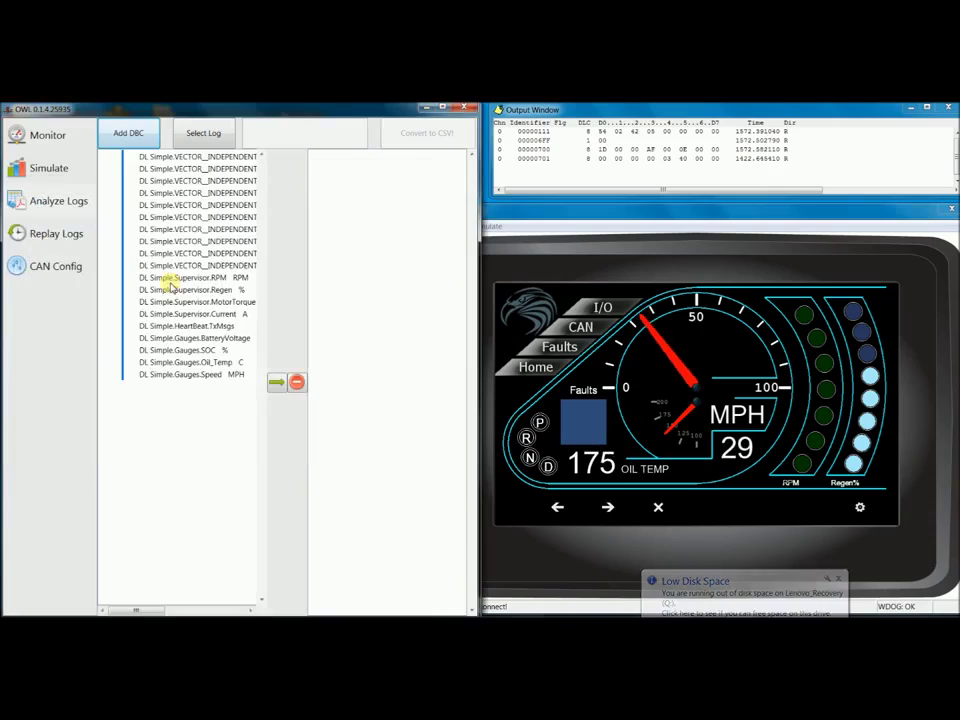
Step: Add the Gauges signals BatteryVoltage, SOC, Oil_Temp and Speed to the list of signals to convert
click(212, 338)
shift+click(214, 375)
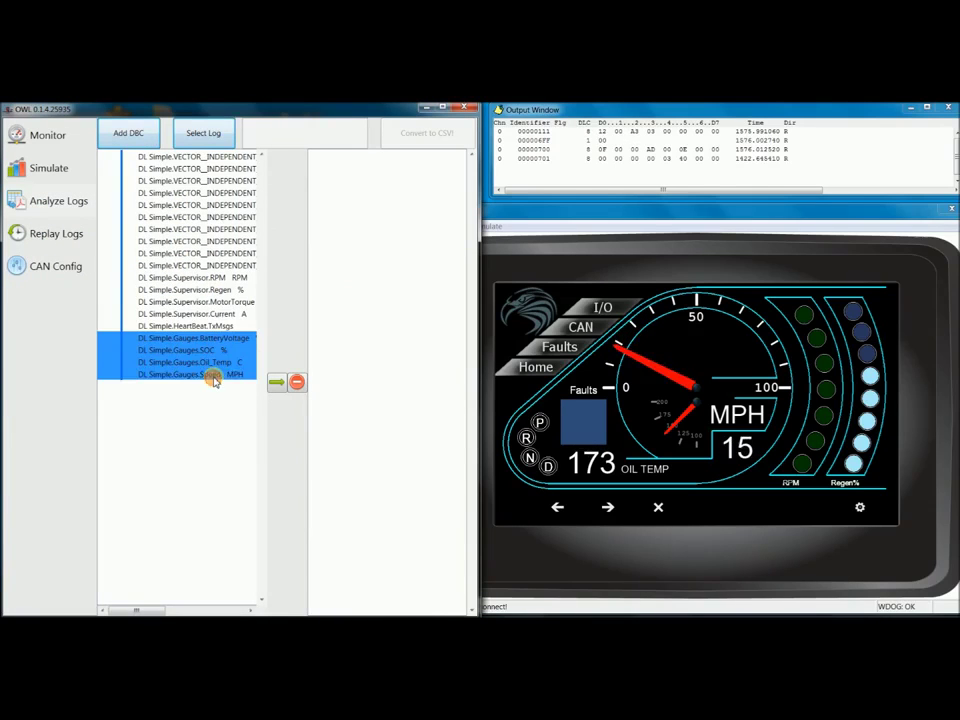
click(275, 383)
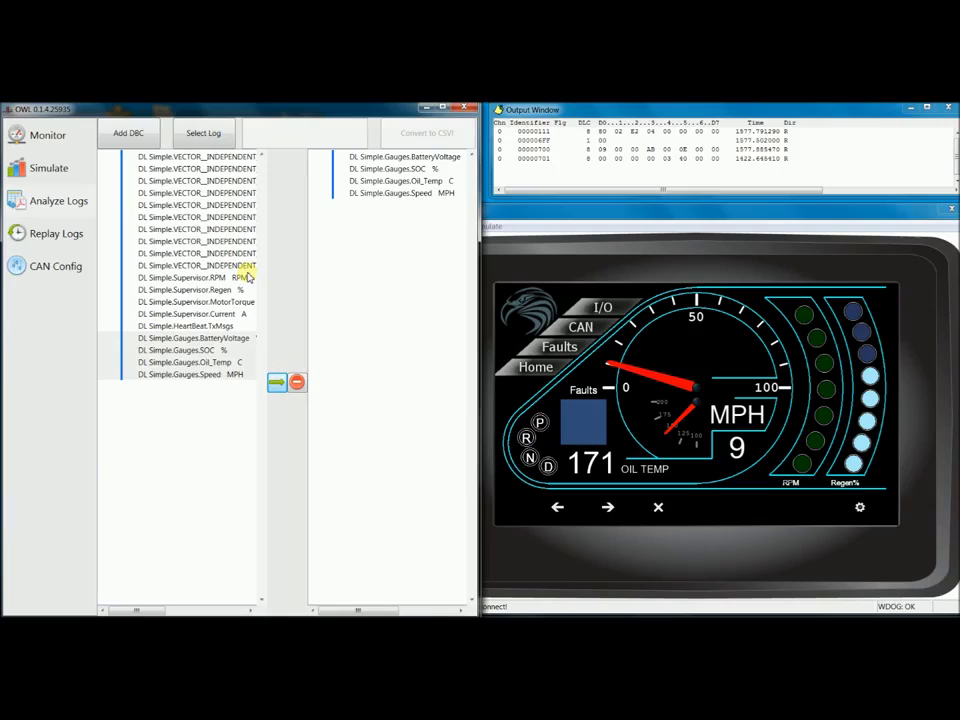
Step: Select DemoLogHex.txt from the CANKING demo logs folder and convert it to DemoLogHex.csv in the same folder
click(212, 135)
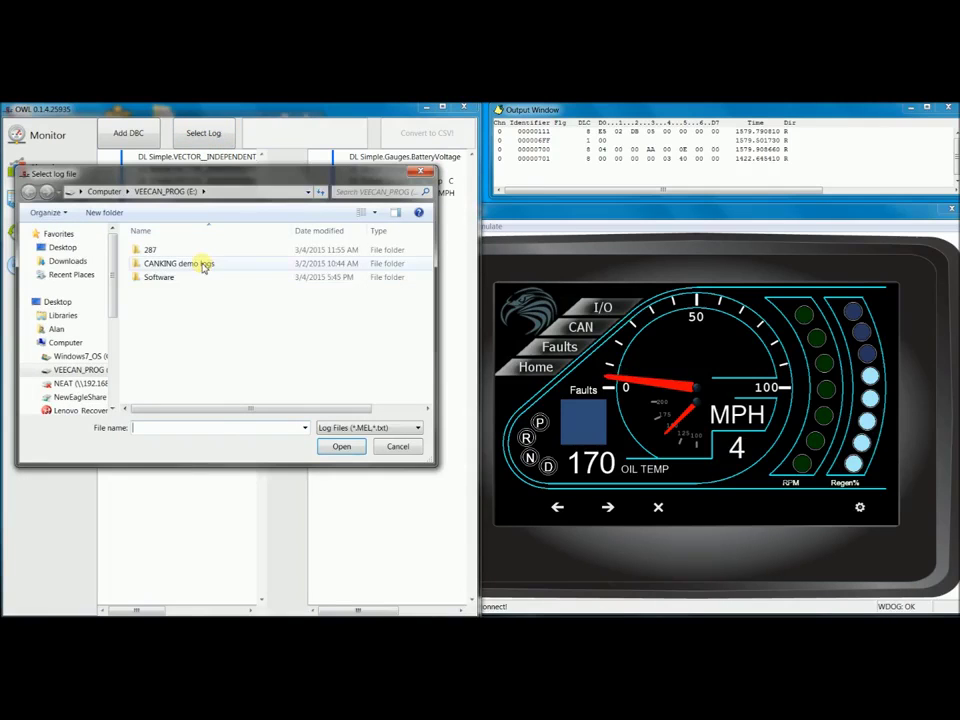
double_click(203, 264)
double_click(201, 251)
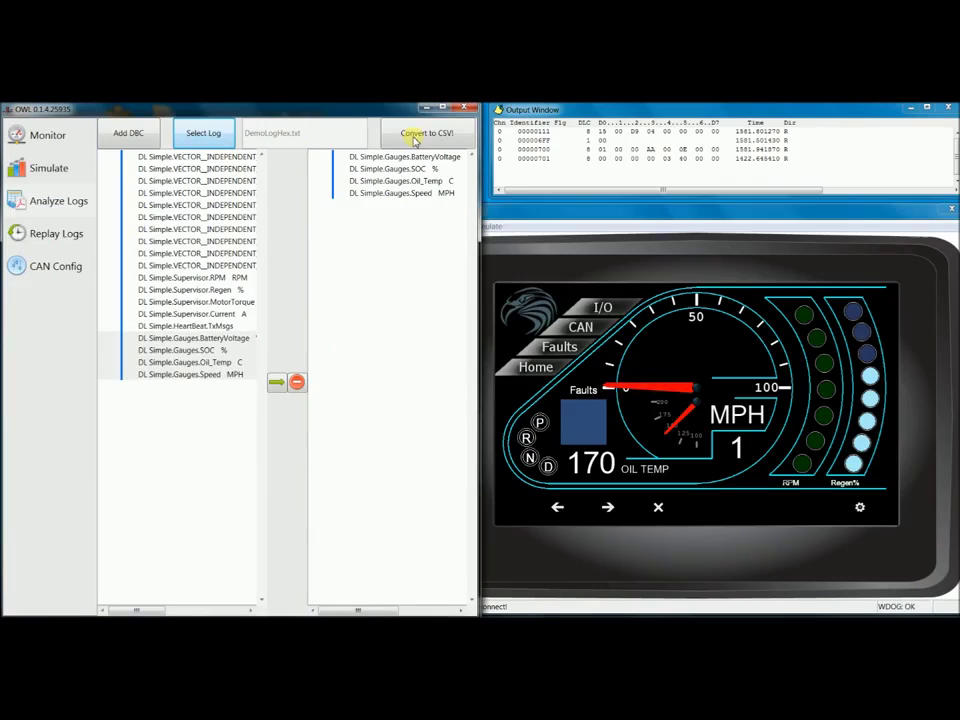
click(415, 138)
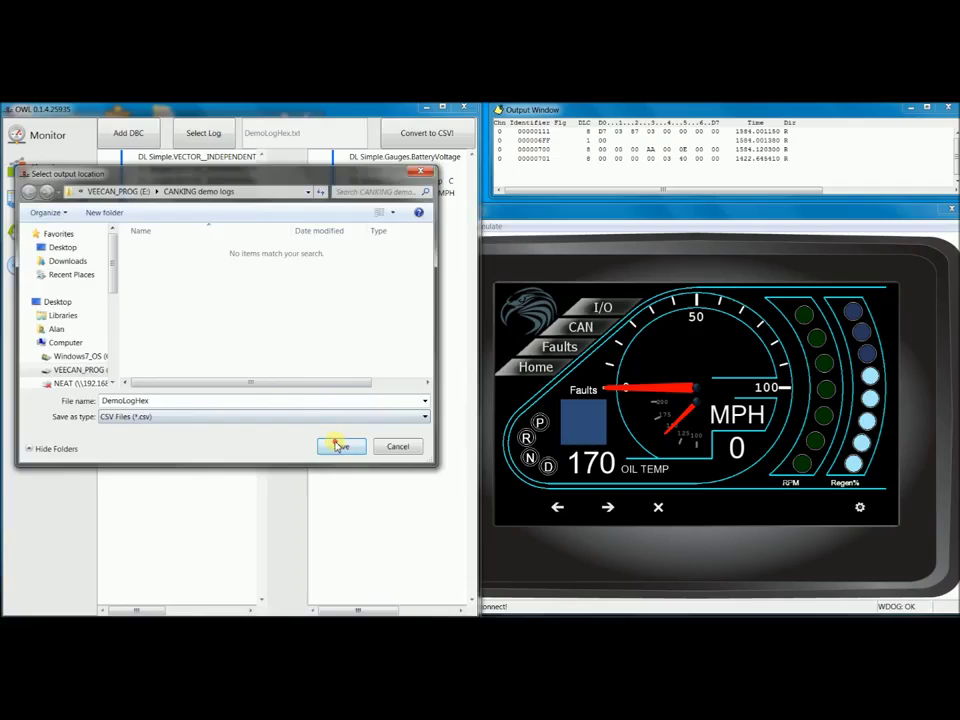
click(338, 445)
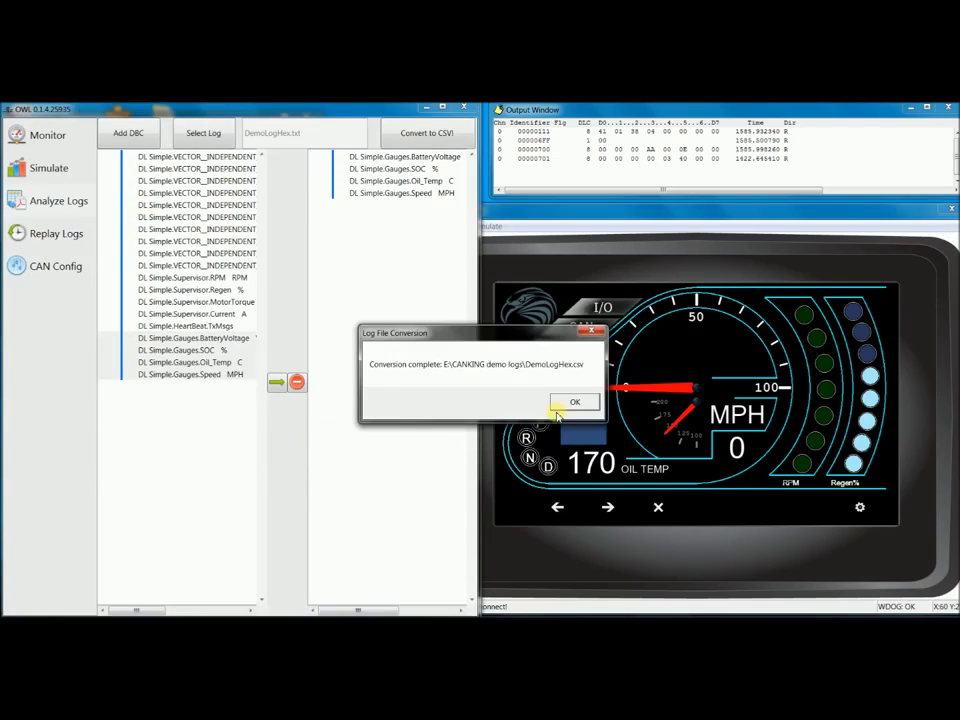
click(565, 403)
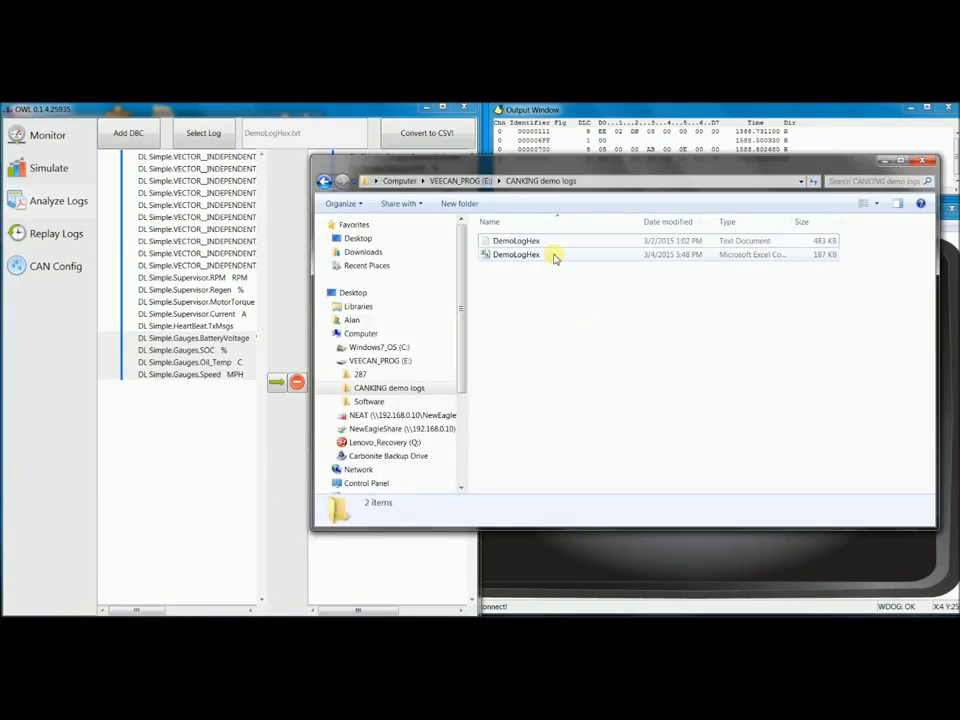
Step: Open the converted DemoLogHex CSV in Excel and widen its columns to examine the logged signals
double_click(553, 255)
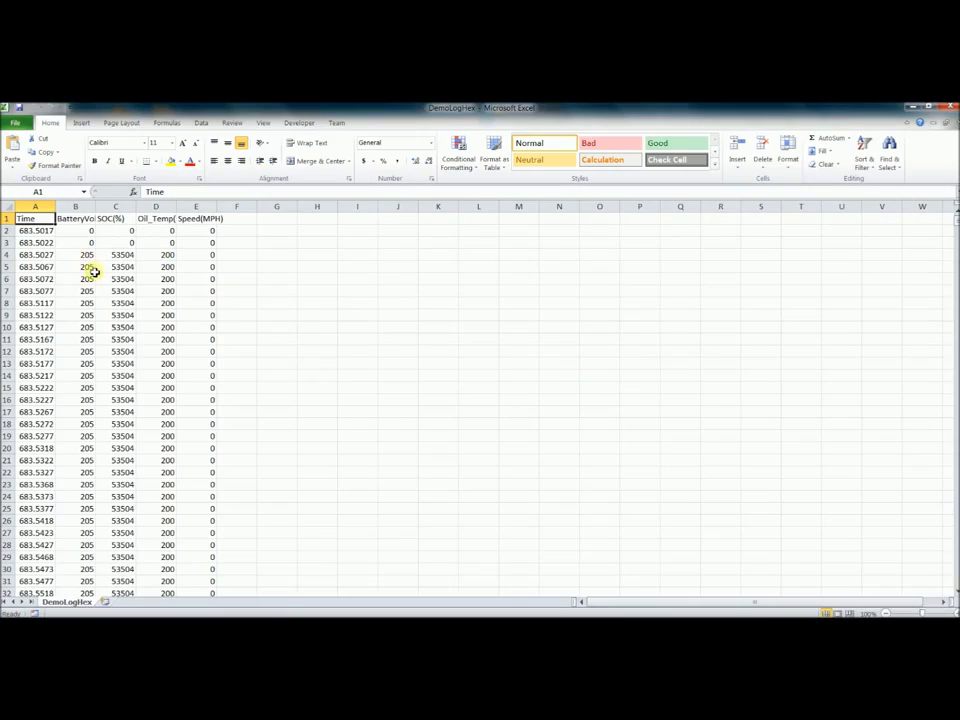
double_click(95, 209)
drag(167, 211, 279, 209)
click(256, 209)
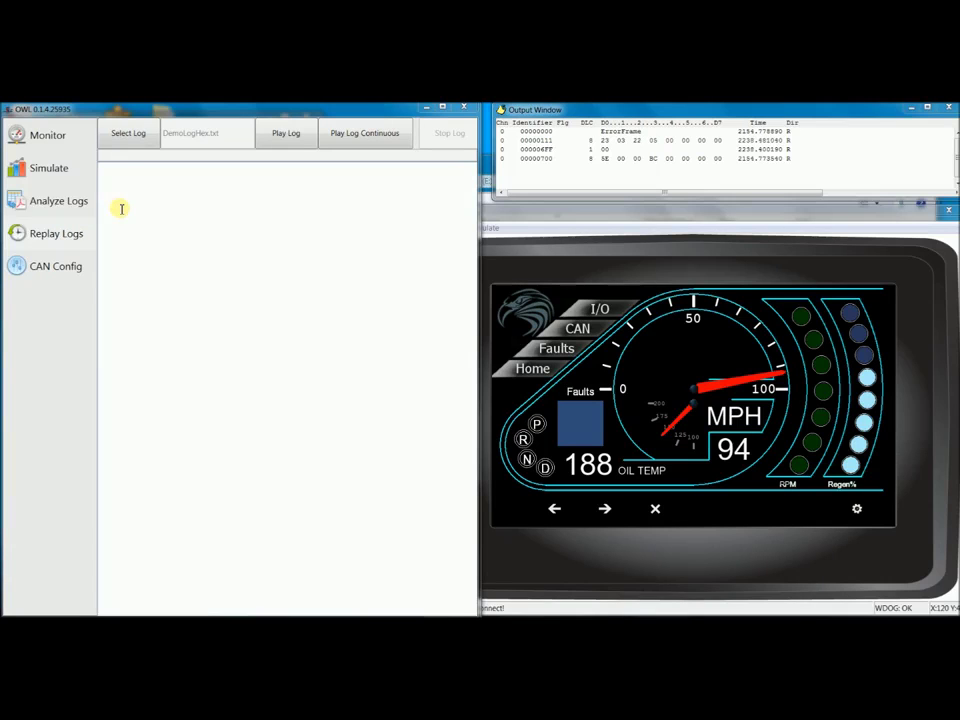
Step: Select DemoLogHex.txt for replay, play it continuously onto the CAN bus and stop the playback
click(124, 136)
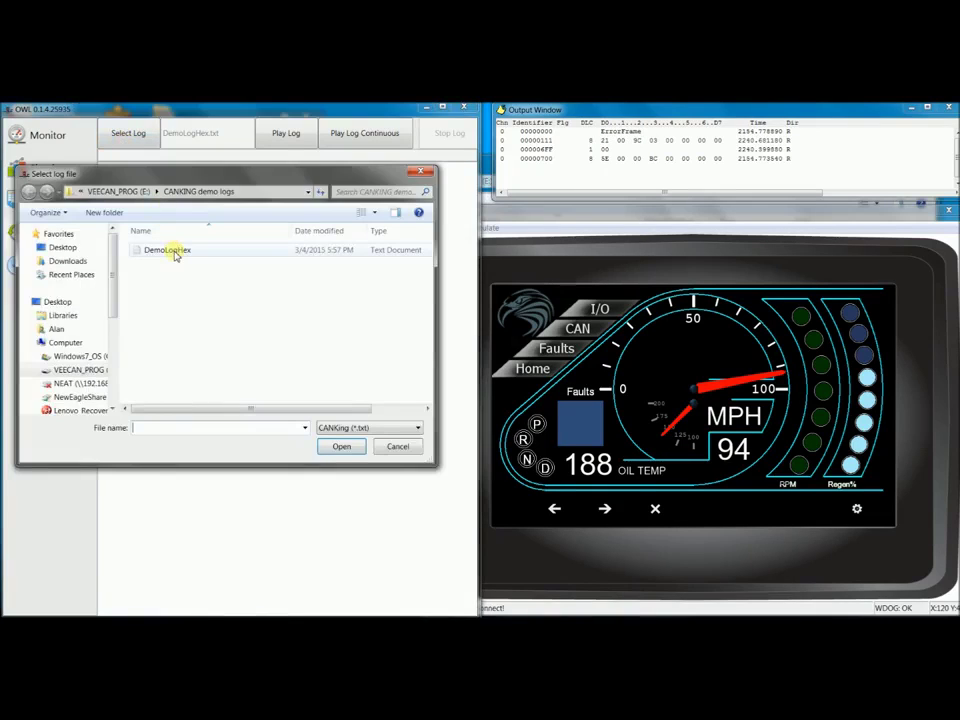
double_click(172, 251)
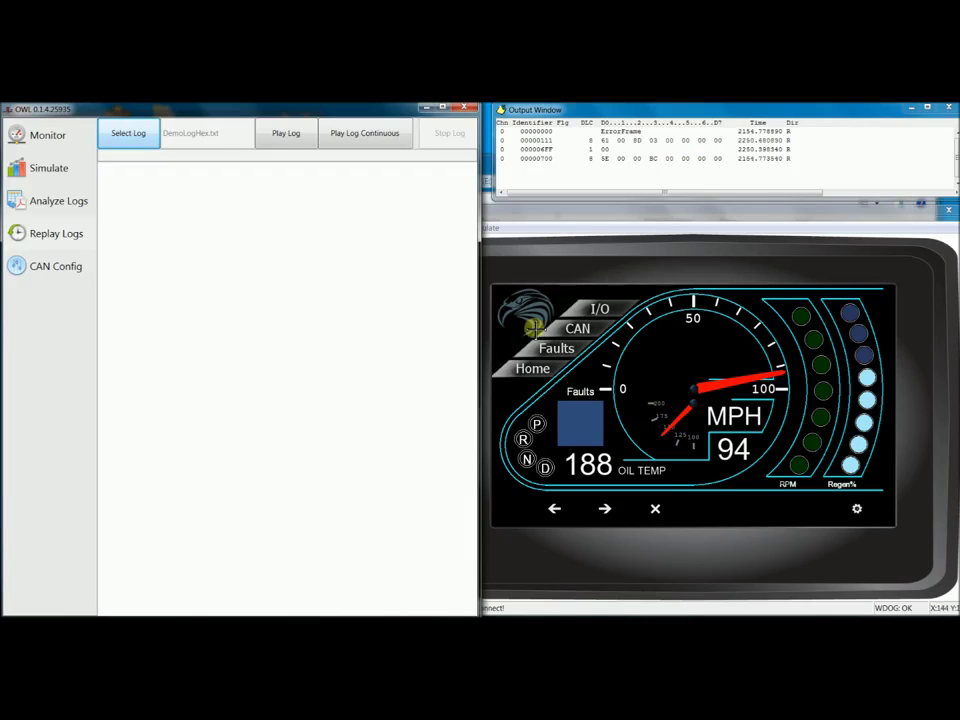
click(362, 133)
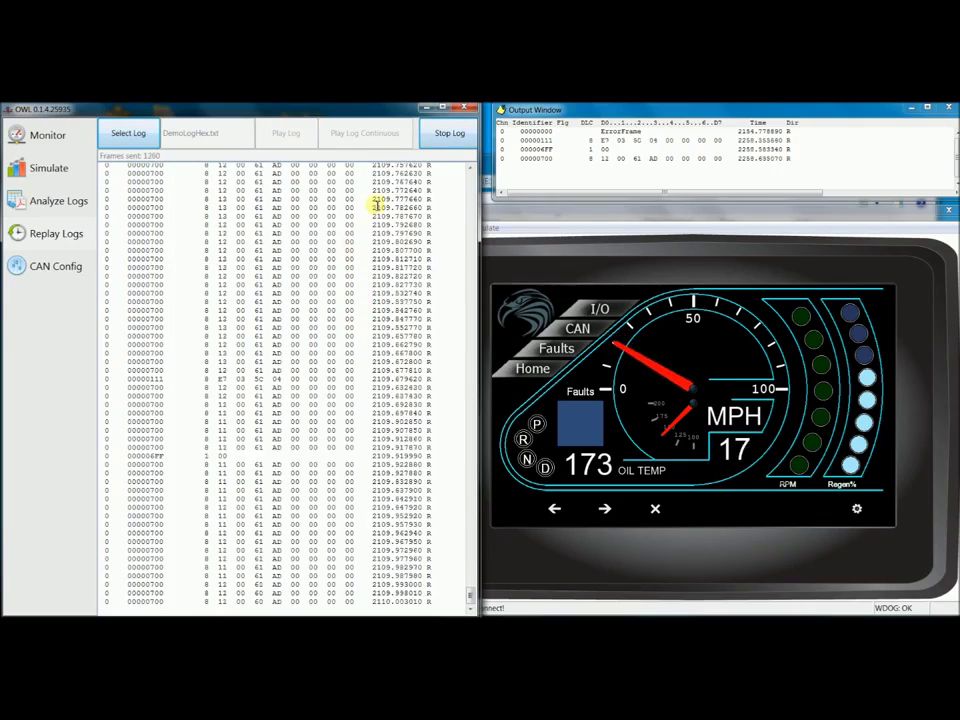
click(446, 143)
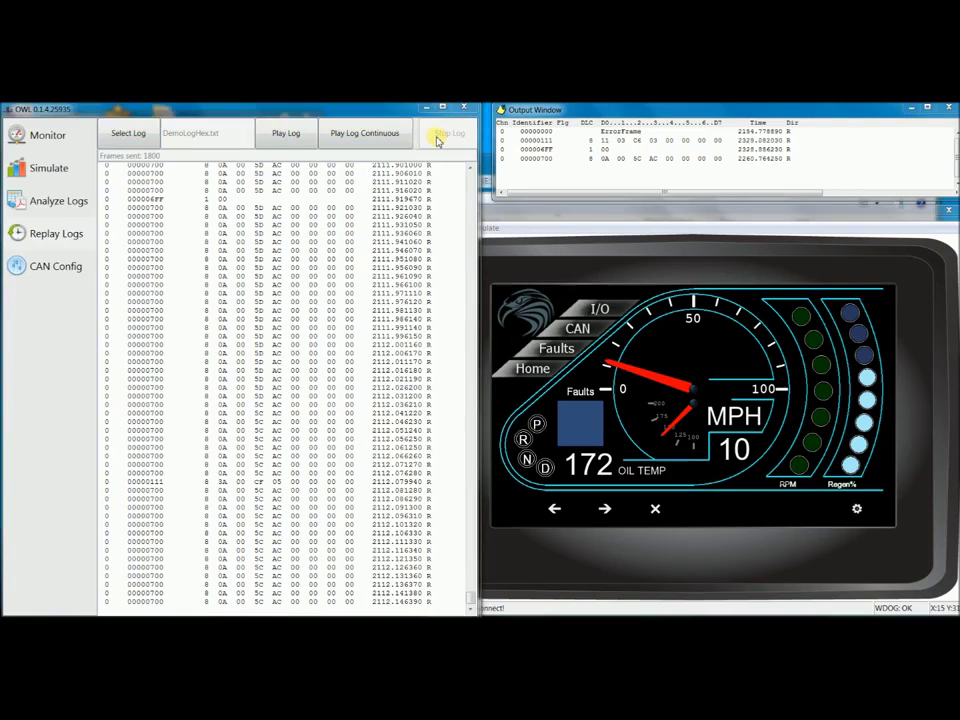